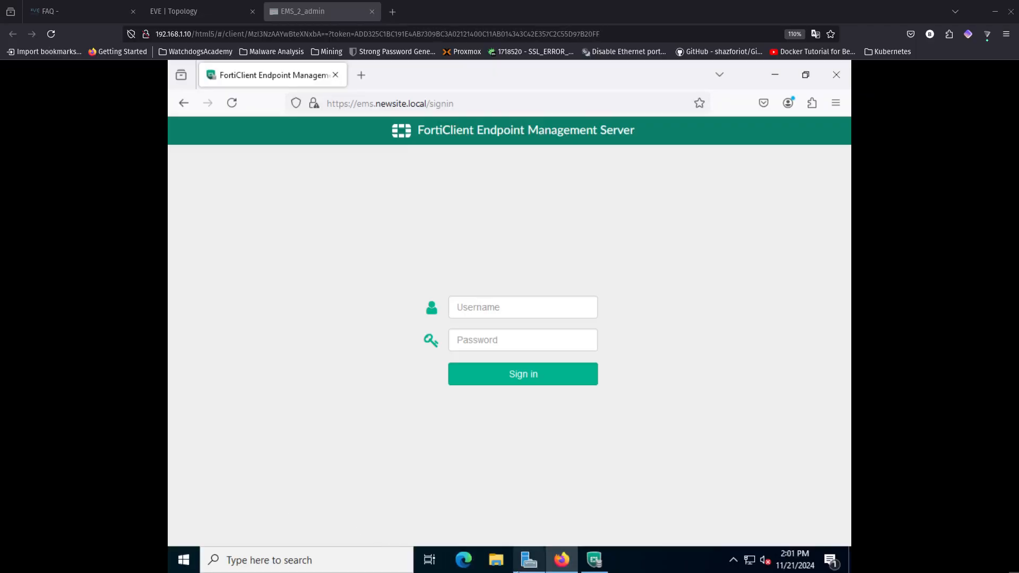
- Open File Explorer on the server and maximize its window
{"action": "left_click", "coordinate": [464, 560]}
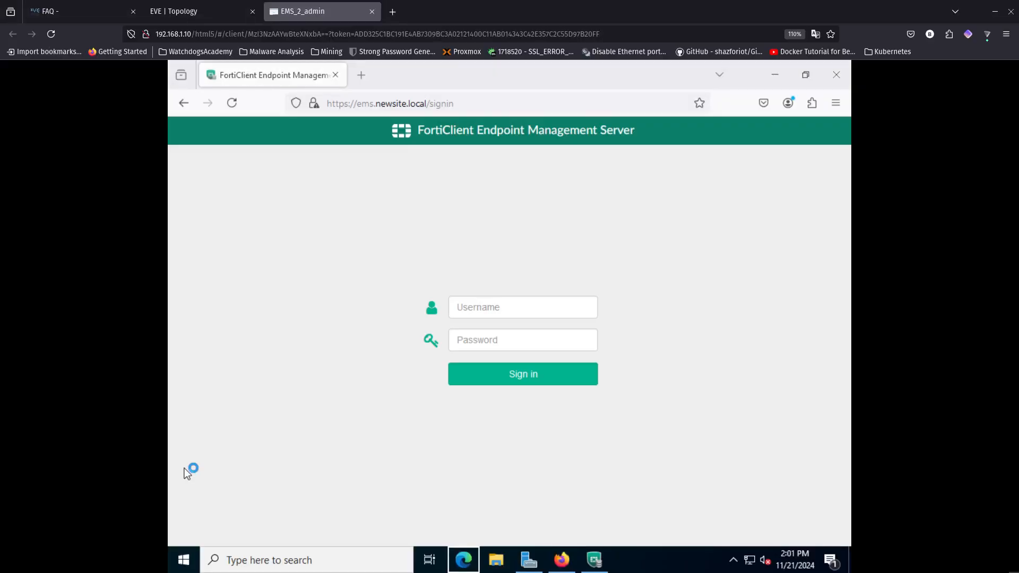
{"action": "right_click", "coordinate": [496, 561]}
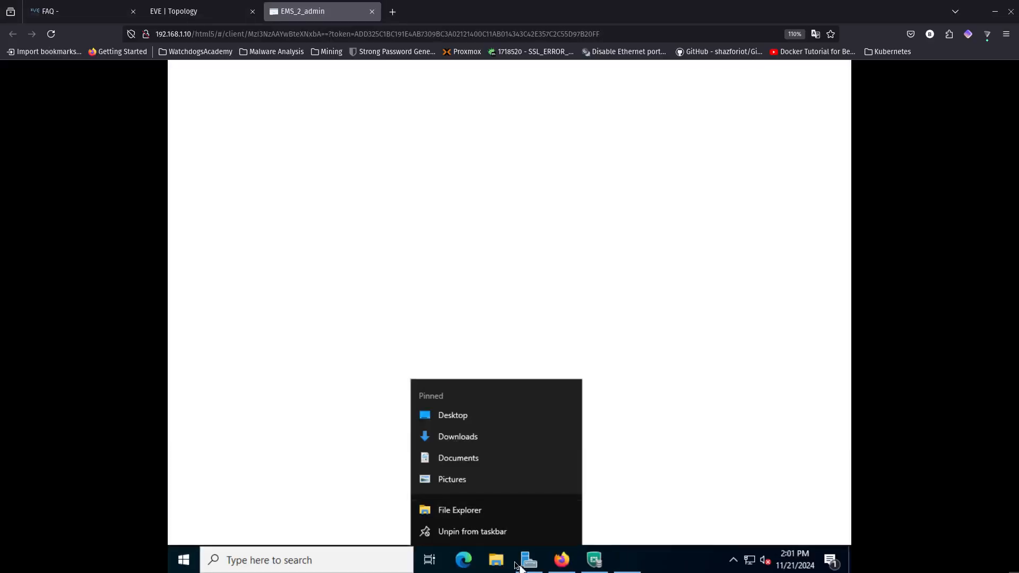
{"action": "left_click", "coordinate": [473, 512]}
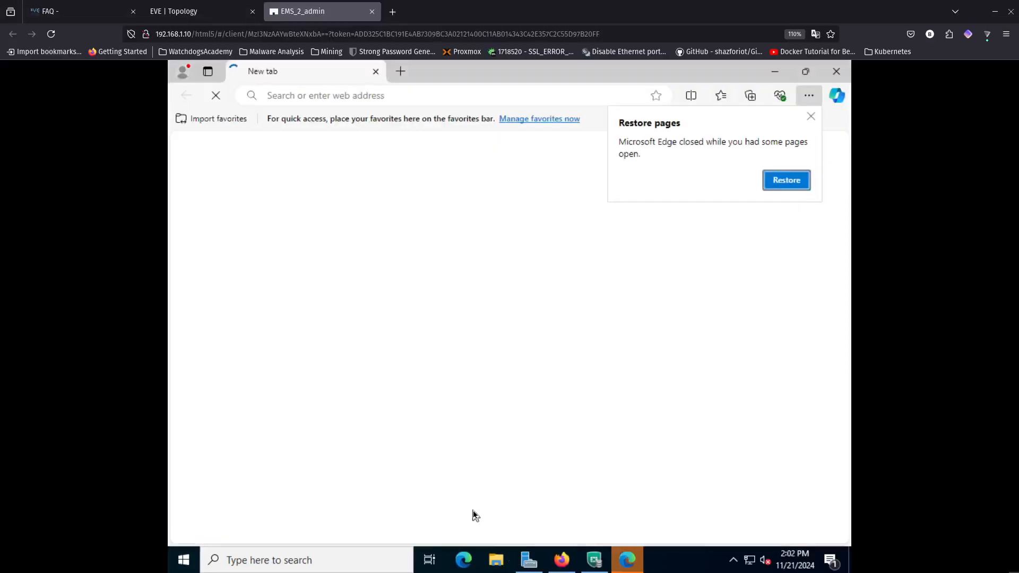
{"action": "left_click", "coordinate": [836, 71]}
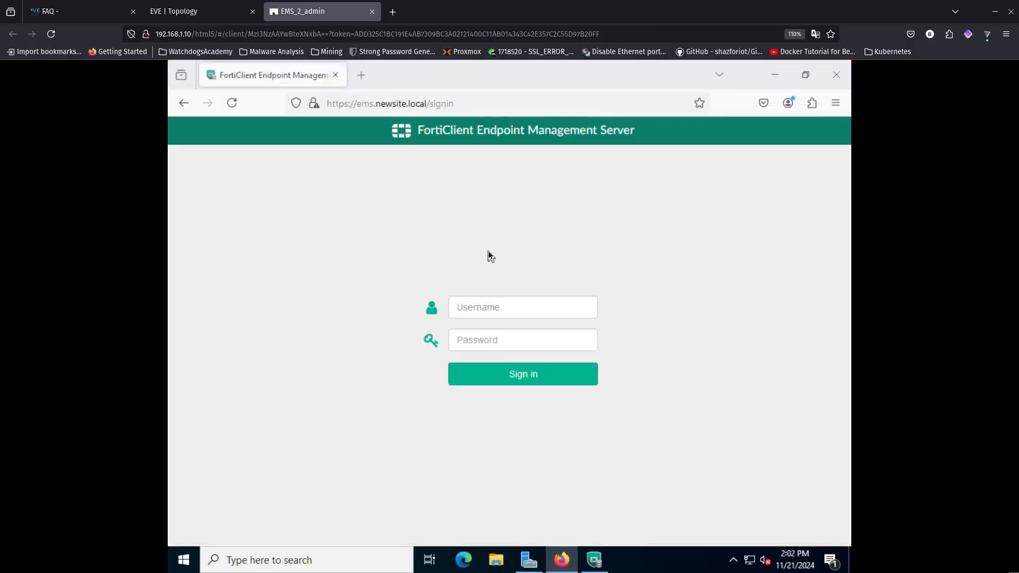
{"action": "left_click", "coordinate": [496, 560]}
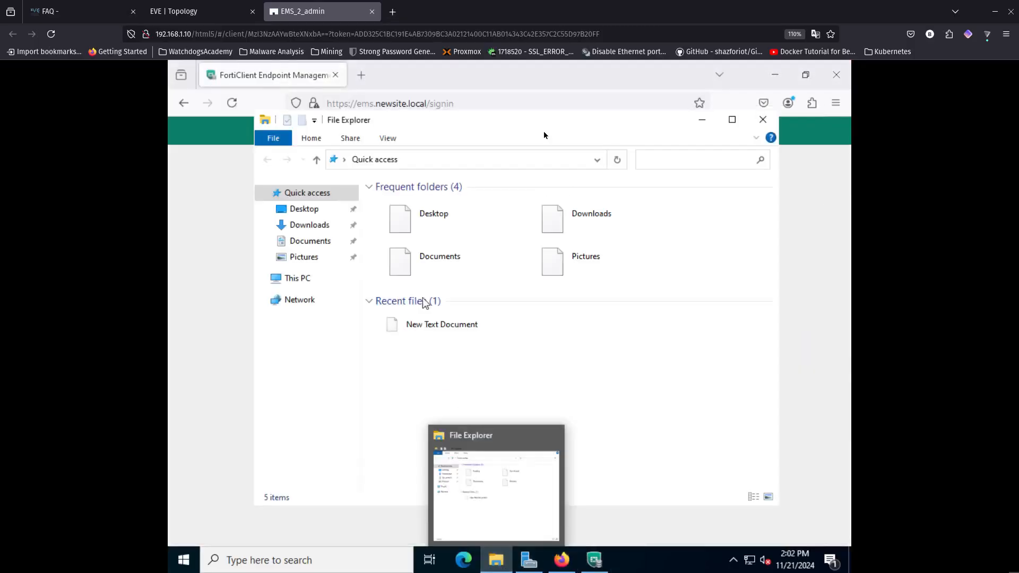
{"action": "left_click", "coordinate": [731, 120]}
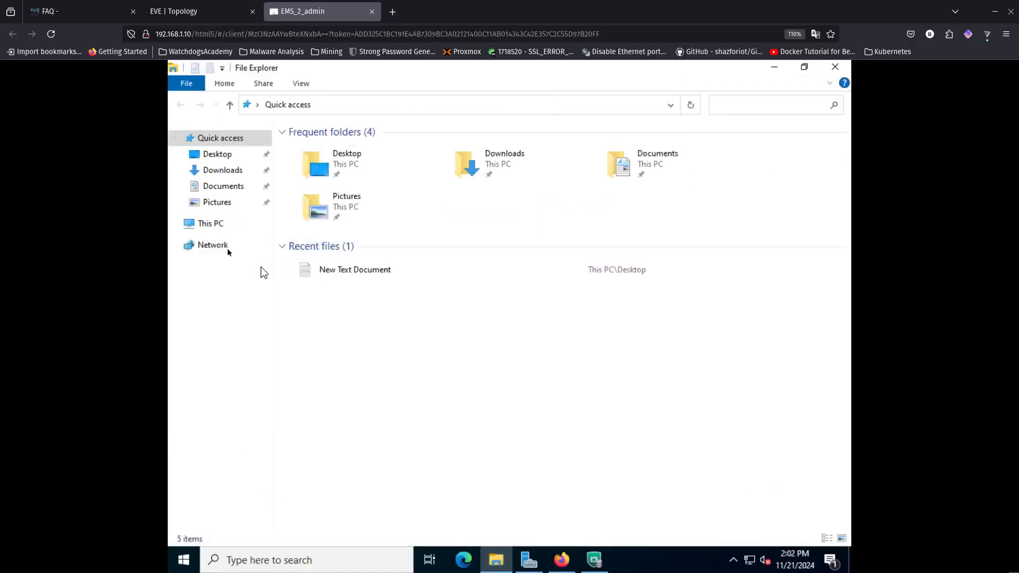
- Navigate to C:\Program Files (x86)\Fortinet\FortiClientEMS
{"action": "left_click", "coordinate": [205, 231]}
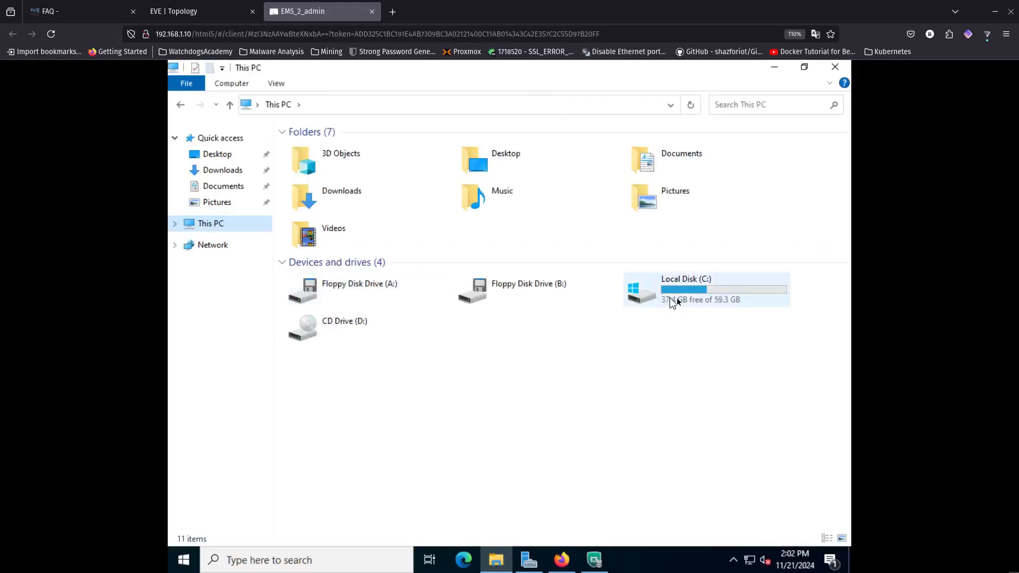
{"action": "double_click", "coordinate": [674, 301]}
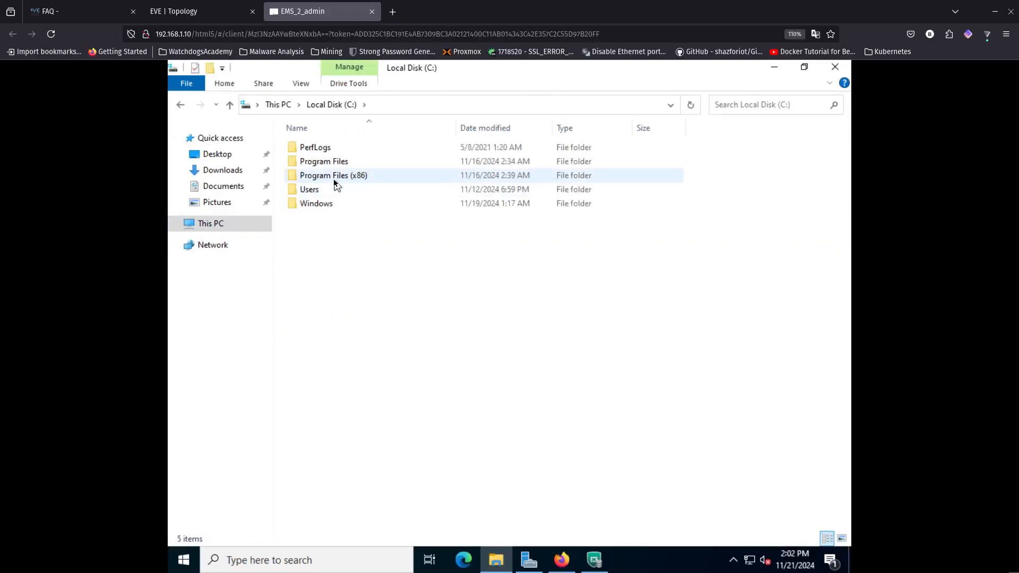
{"action": "left_click", "coordinate": [350, 181]}
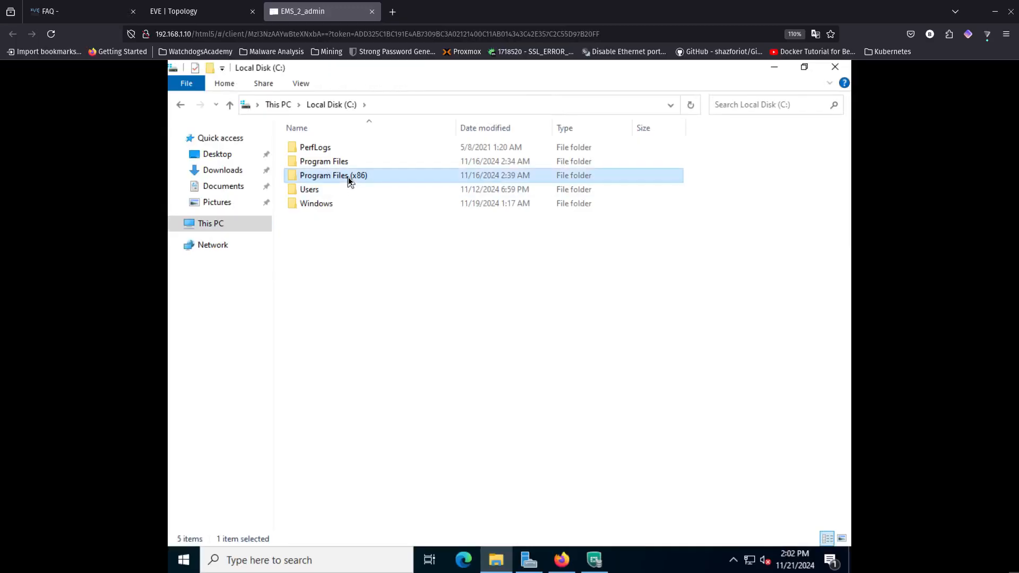
{"action": "double_click", "coordinate": [350, 181]}
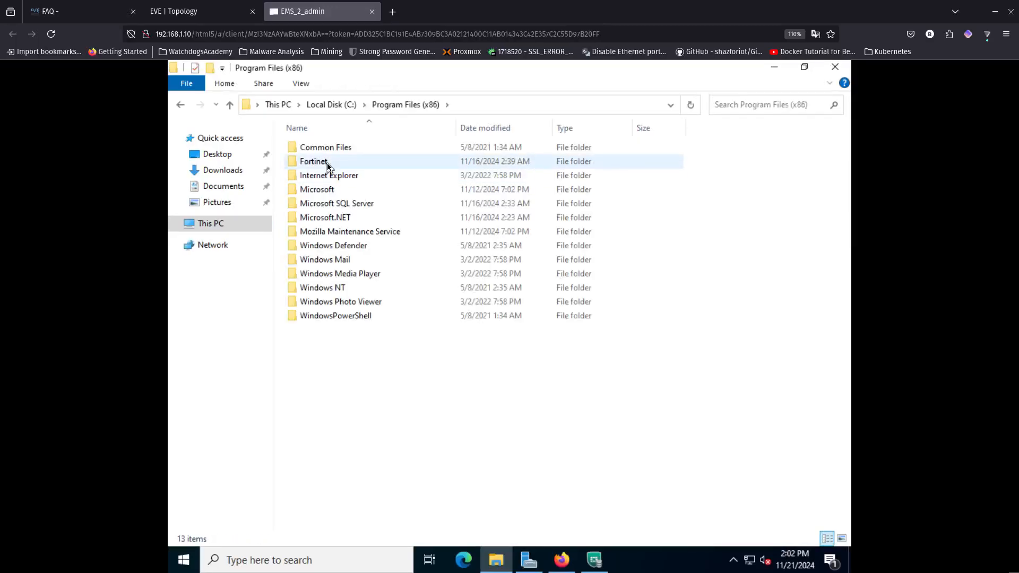
{"action": "double_click", "coordinate": [328, 161]}
{"action": "double_click", "coordinate": [335, 147]}
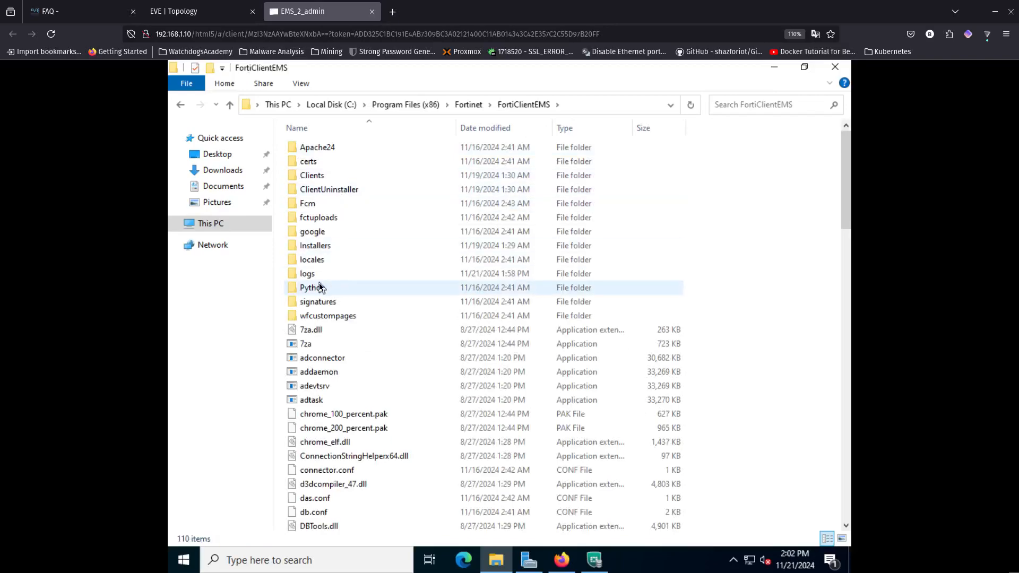
- Locate the PasswordRecovery application in the FortiClientEMS folder and run it
{"action": "left_click", "coordinate": [320, 288]}
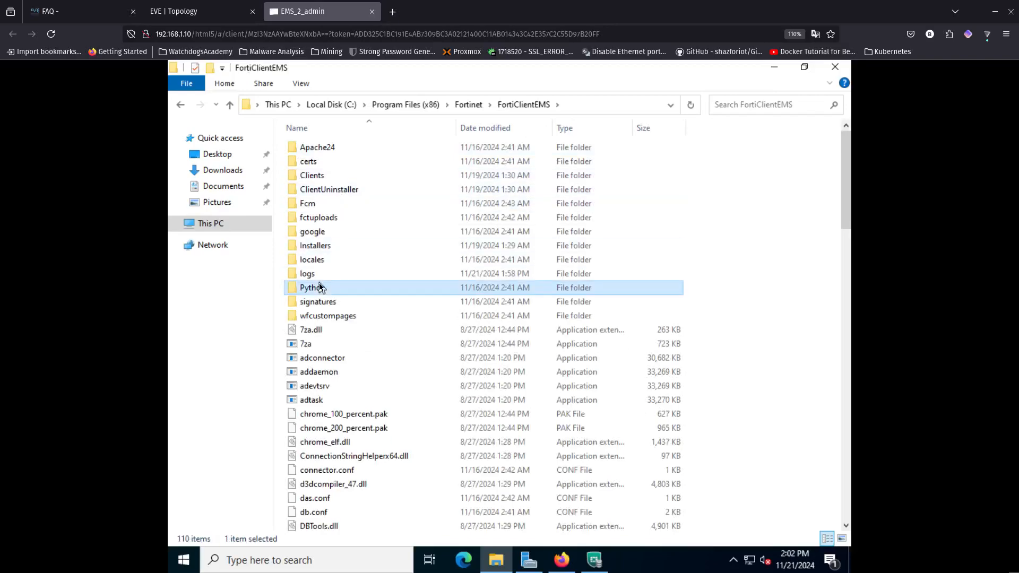
{"action": "key", "text": "r"}
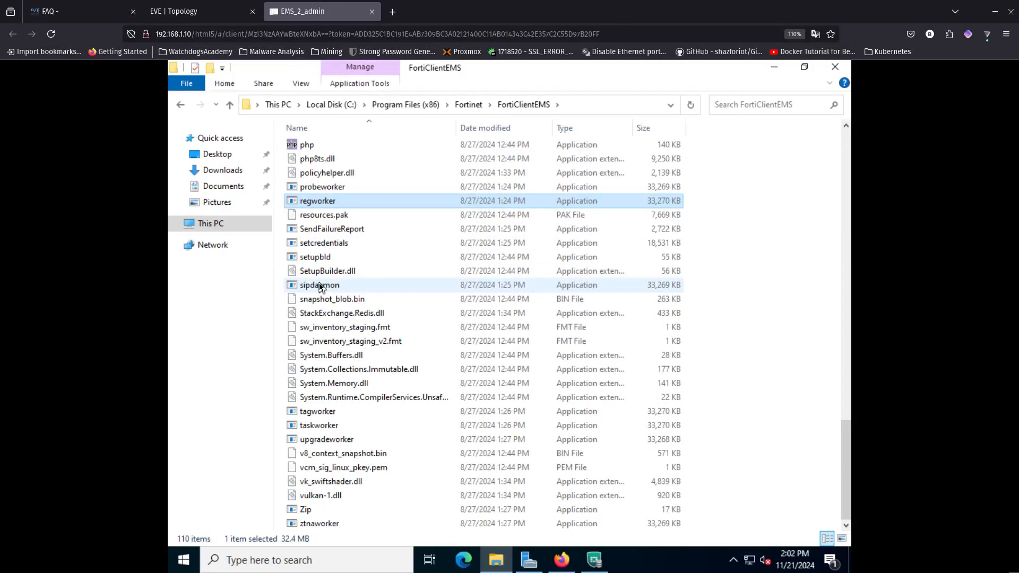
{"action": "key", "text": "p"}
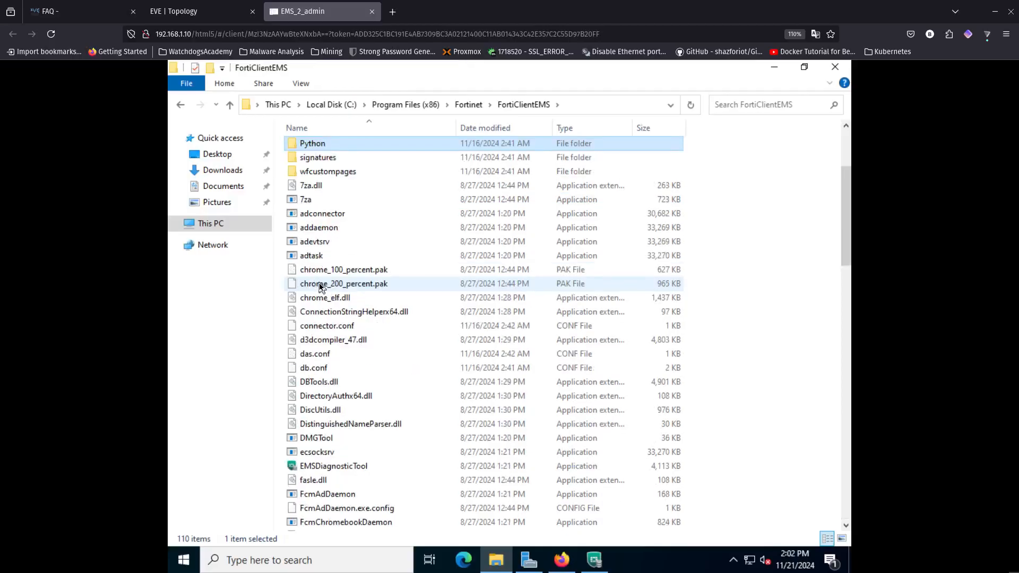
{"action": "key", "text": "p"}
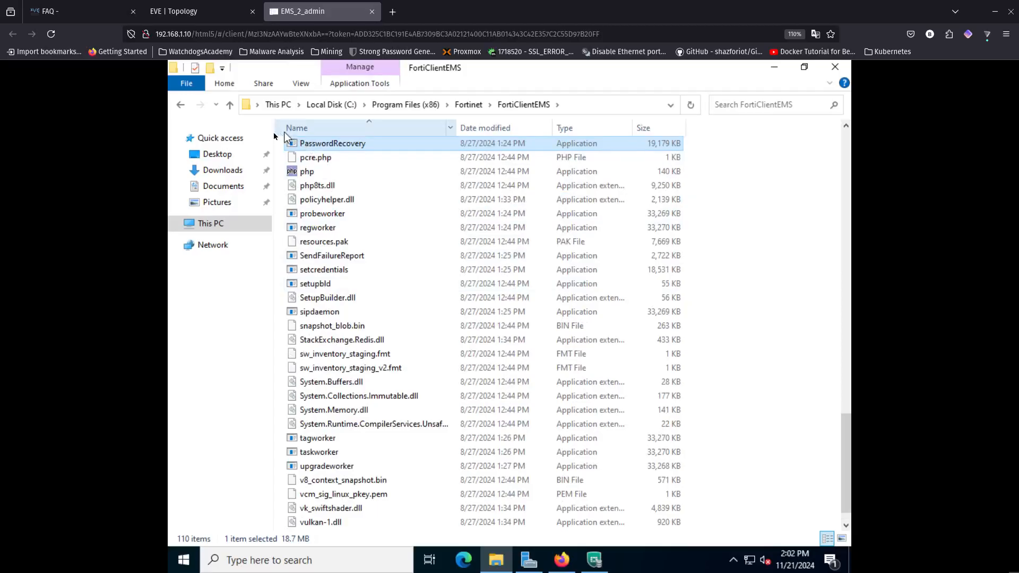
{"action": "double_click", "coordinate": [324, 148]}
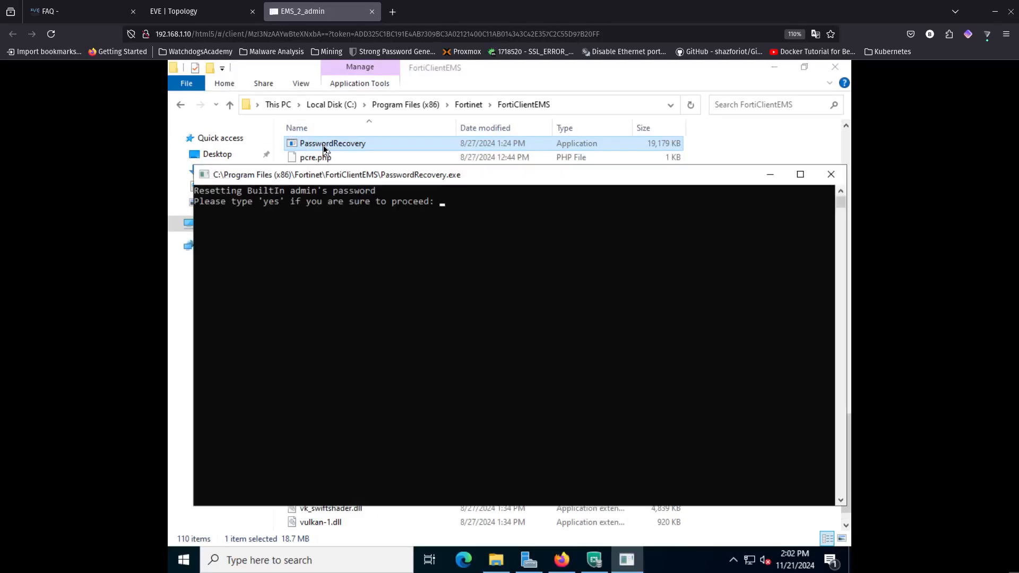
- Confirm the built-in admin password reset by entering yes in the recovery console
{"action": "left_click", "coordinate": [465, 289]}
{"action": "type", "text": "yes"}
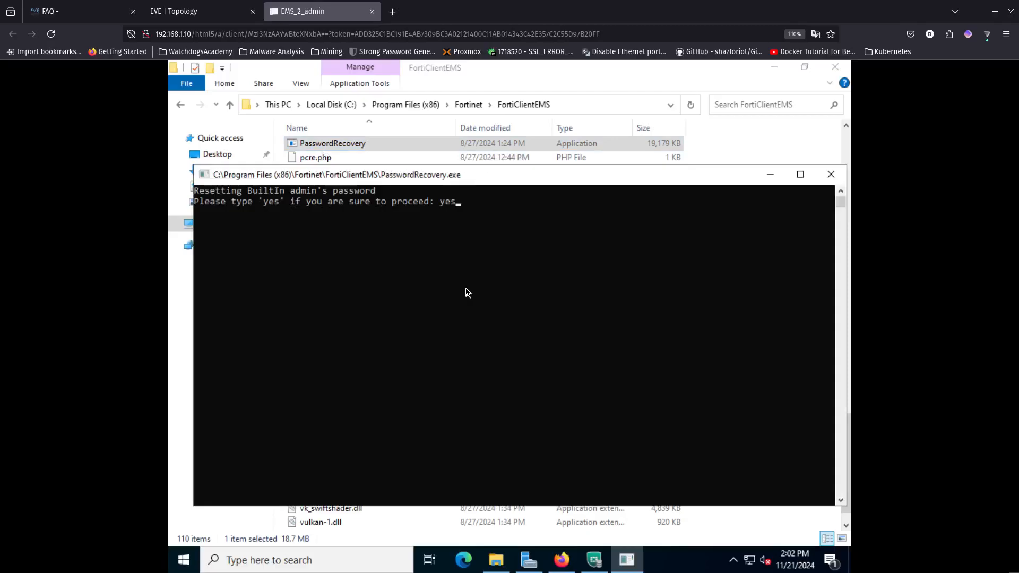
{"action": "key", "text": "Return"}
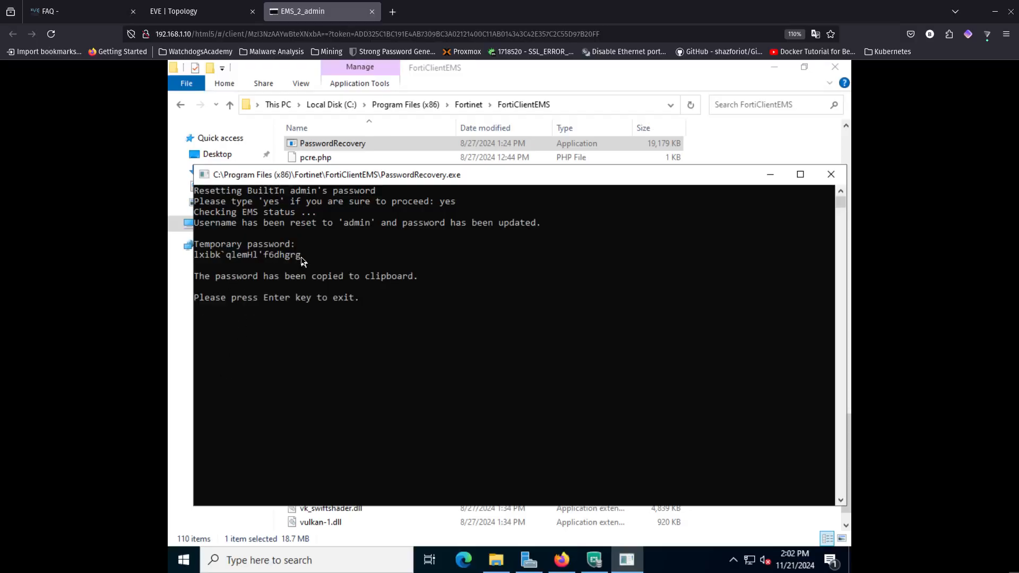
- Copy the temporary admin password from the console, open Notepad through search, and paste the password into it
{"action": "left_click_drag", "start_coordinate": [305, 255], "coordinate": [196, 257]}
{"action": "right_click", "coordinate": [196, 257]}
{"action": "left_click", "coordinate": [193, 564]}
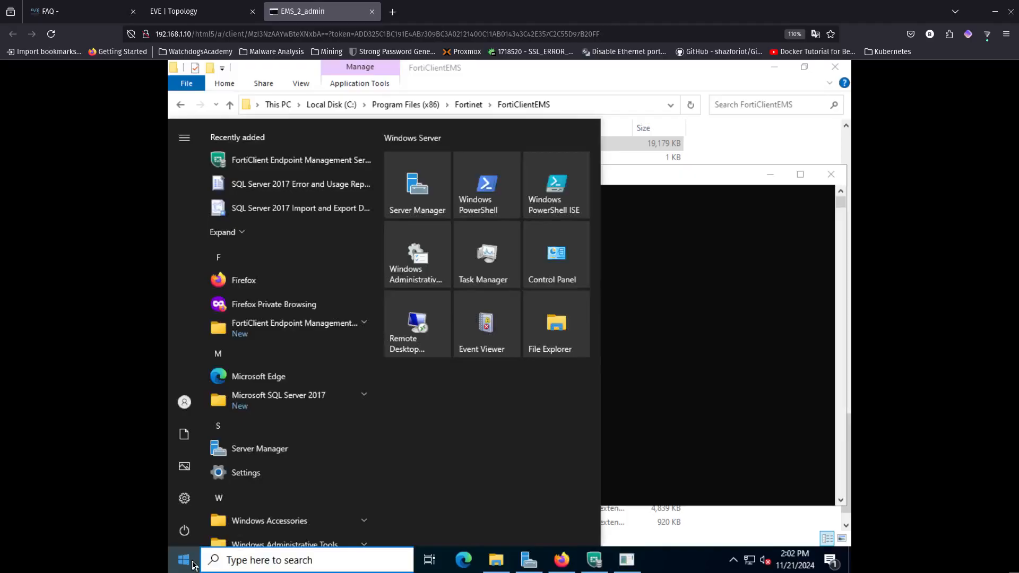
{"action": "type", "text": "test"}
{"action": "key", "text": "BackSpace"}
{"action": "key", "text": "BackSpace"}
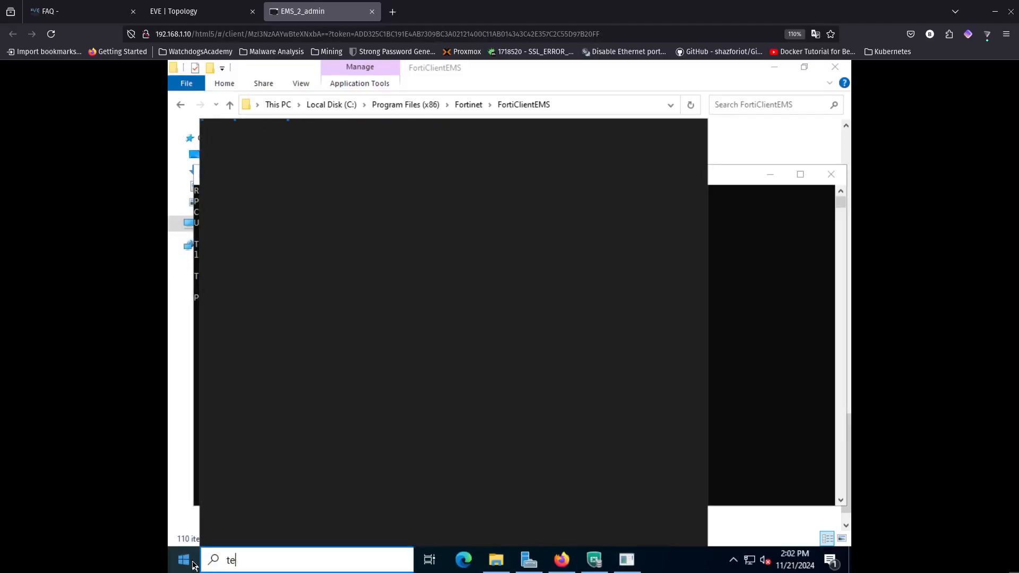
{"action": "type", "text": "xt"}
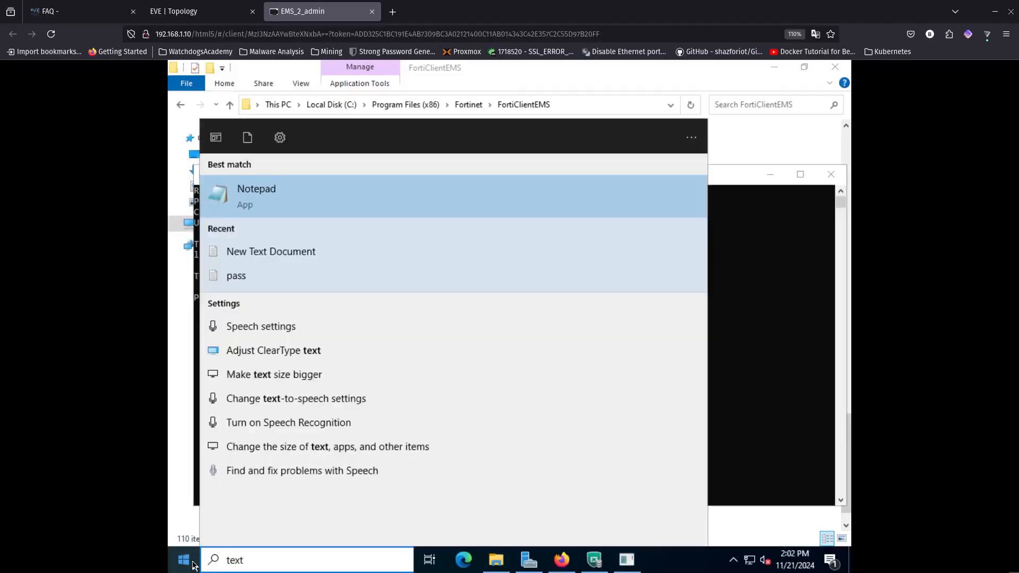
{"action": "key", "text": "Return"}
{"action": "key", "text": "ctrl+v"}
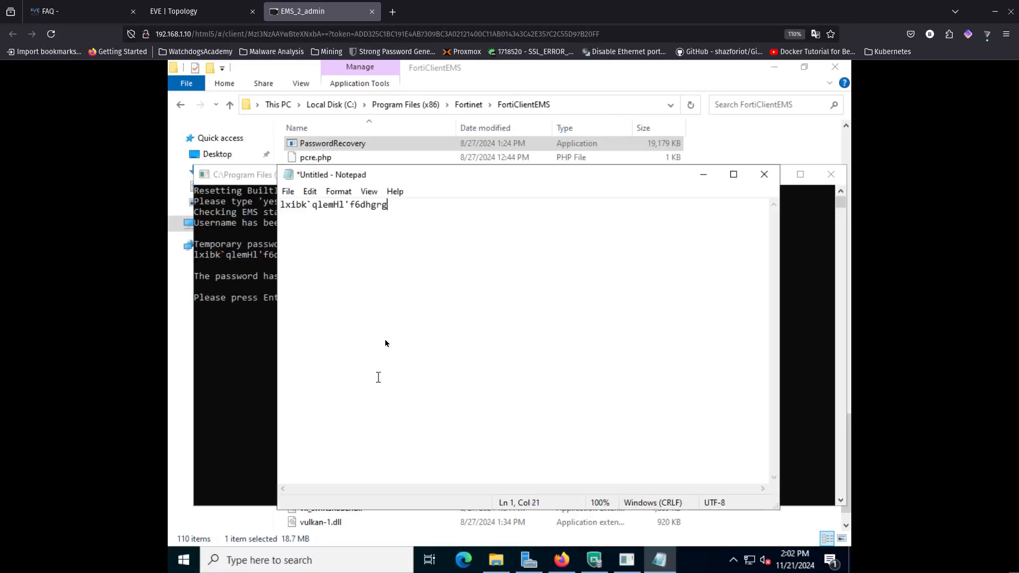
- Exit the password recovery console
{"action": "left_click", "coordinate": [237, 329]}
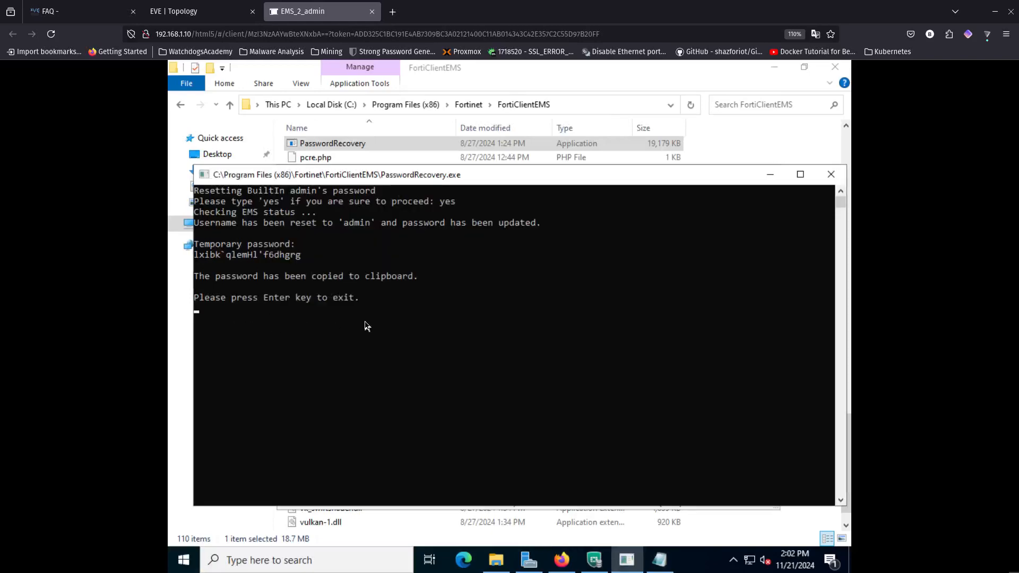
{"action": "left_click", "coordinate": [368, 321]}
{"action": "key", "text": "Return"}
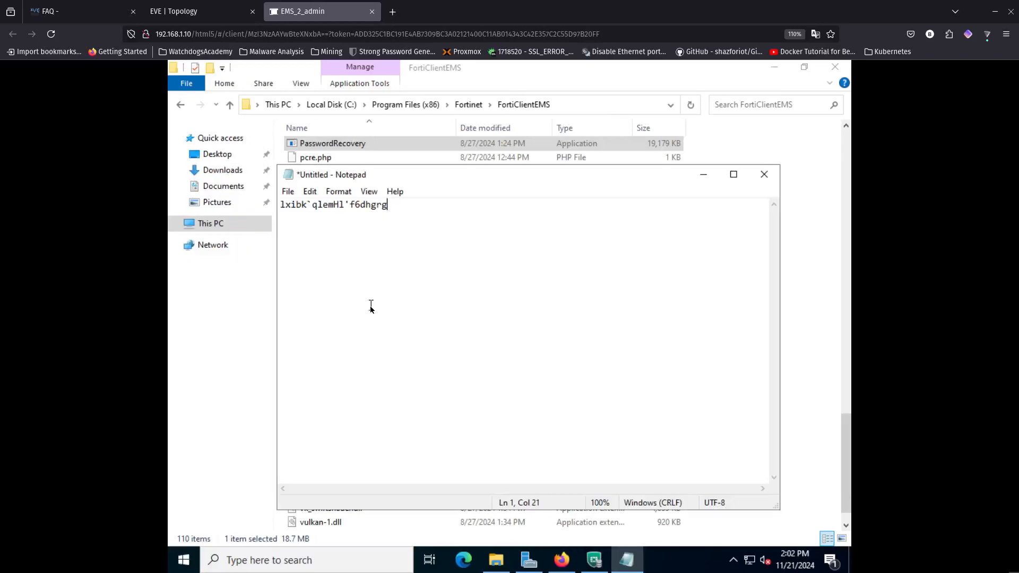
- Select the temporary admin password in Notepad
{"action": "left_click_drag", "start_coordinate": [476, 221], "coordinate": [234, 207]}
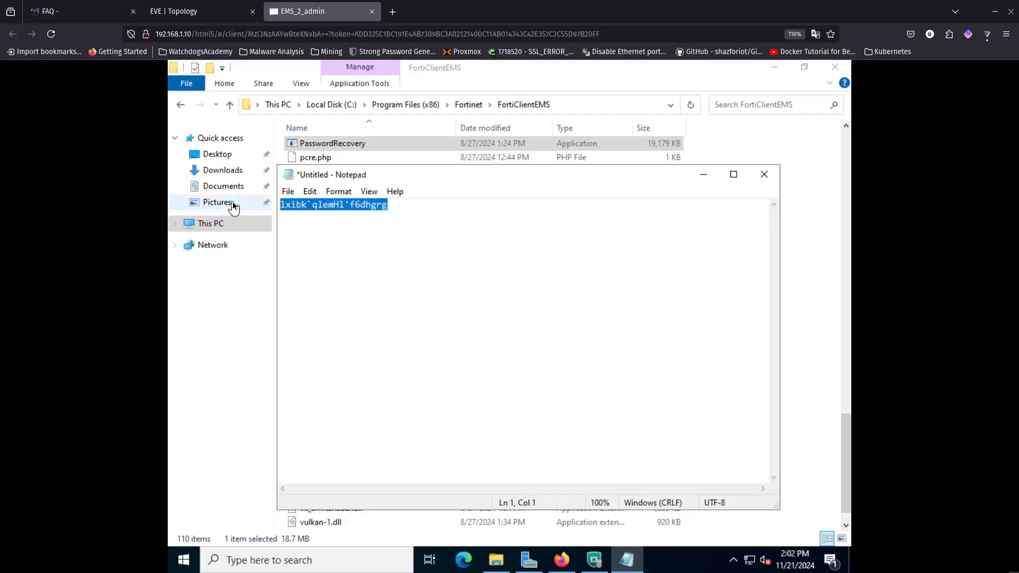
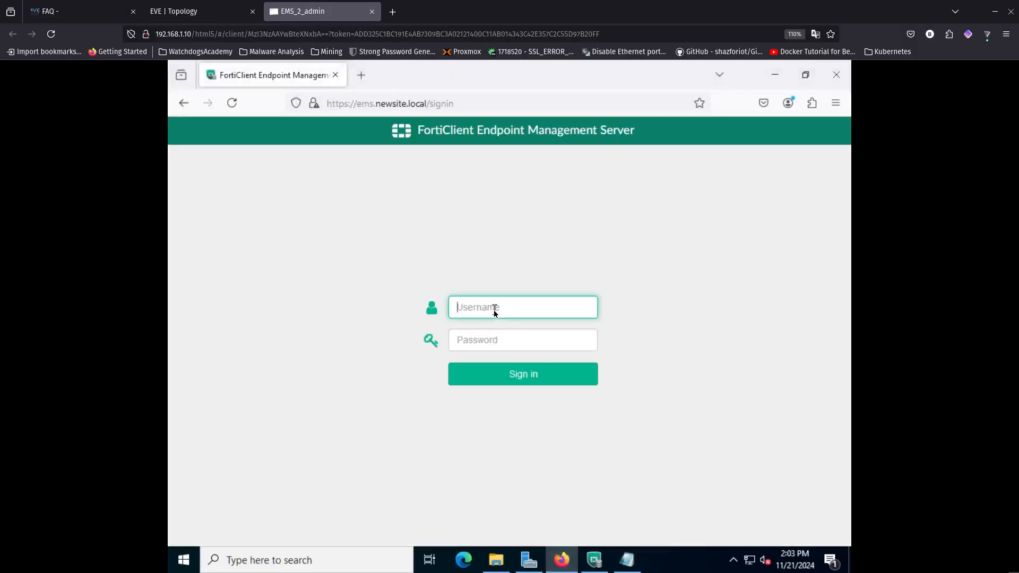
- Sign in to the EMS console as admin using the temporary password copied from Notepad
{"action": "type", "text": "admin"}
{"action": "key", "text": "Tab"}
{"action": "key", "text": "ctrl+v"}
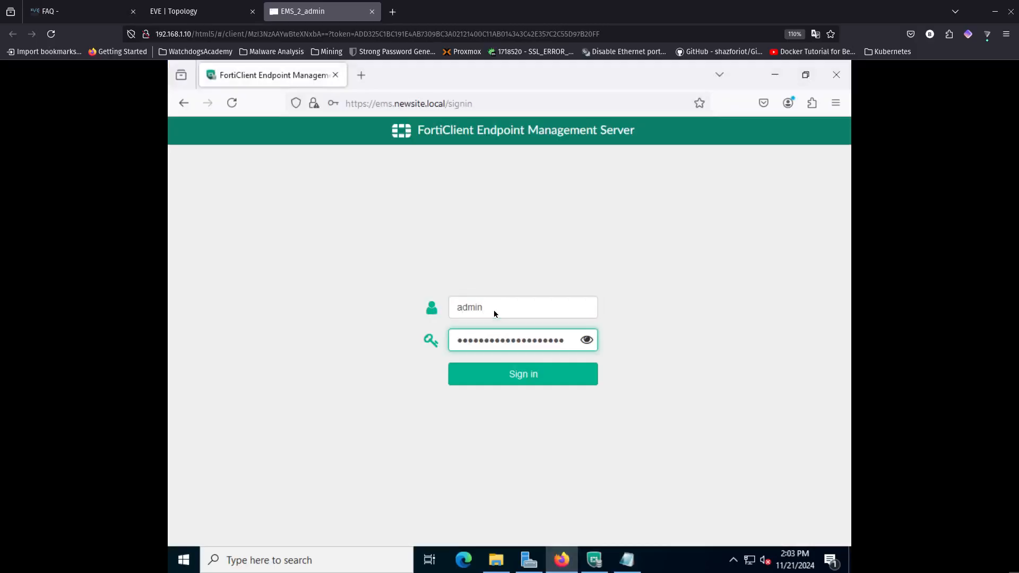
{"action": "key", "text": "Return"}
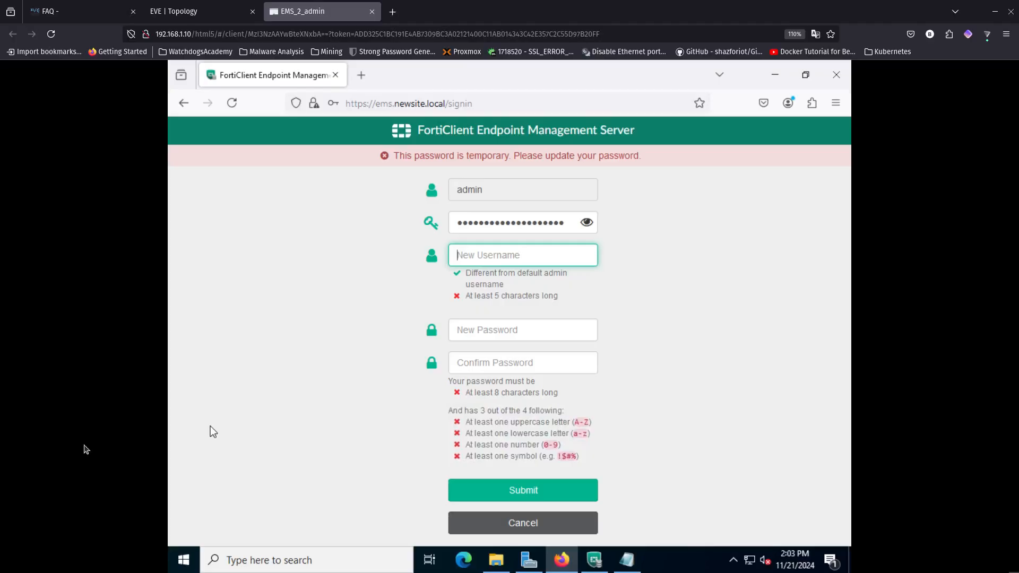
- Enter ems_a as the new admin username
{"action": "left_click", "coordinate": [332, 271]}
{"action": "left_click", "coordinate": [508, 255]}
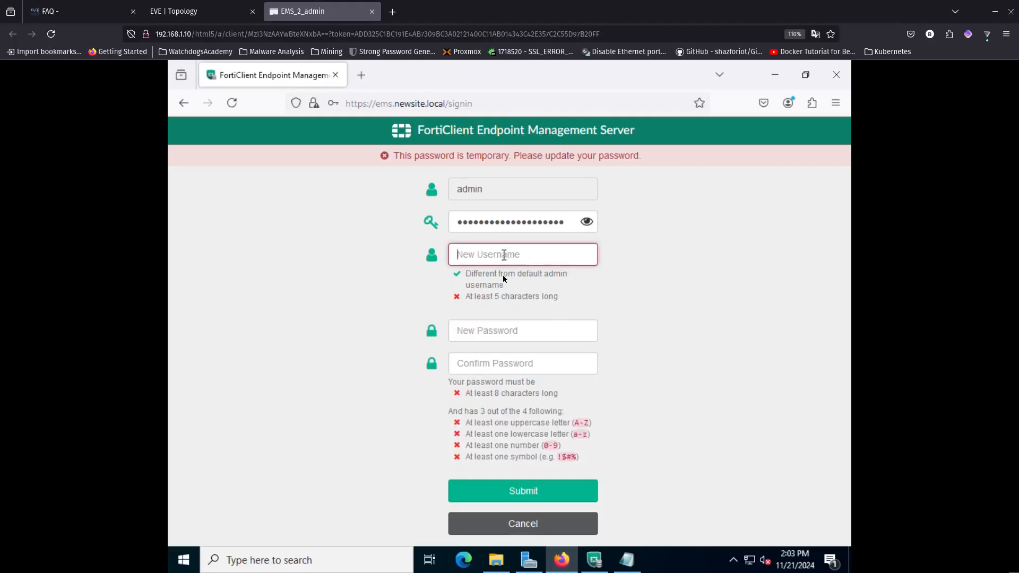
{"action": "type", "text": "ems_a"}
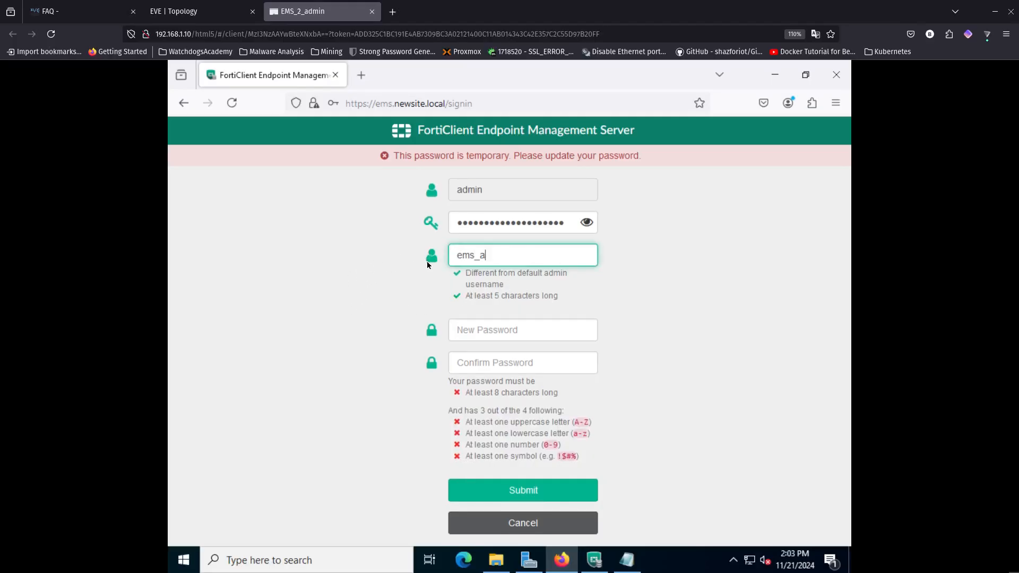
- Enter and confirm a new admin password, then submit the credential update
{"action": "left_click", "coordinate": [498, 329]}
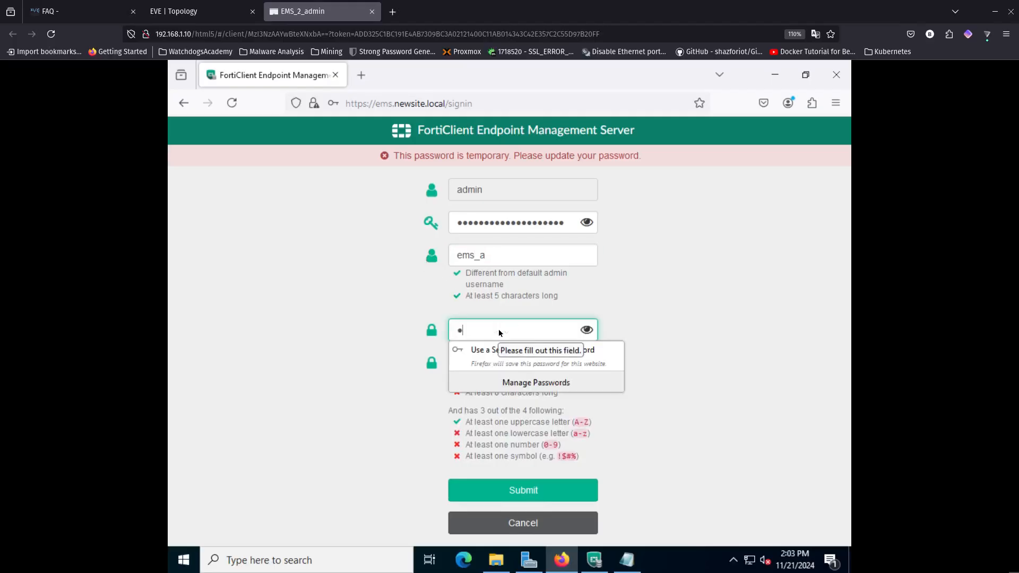
{"action": "key", "text": "Tab"}
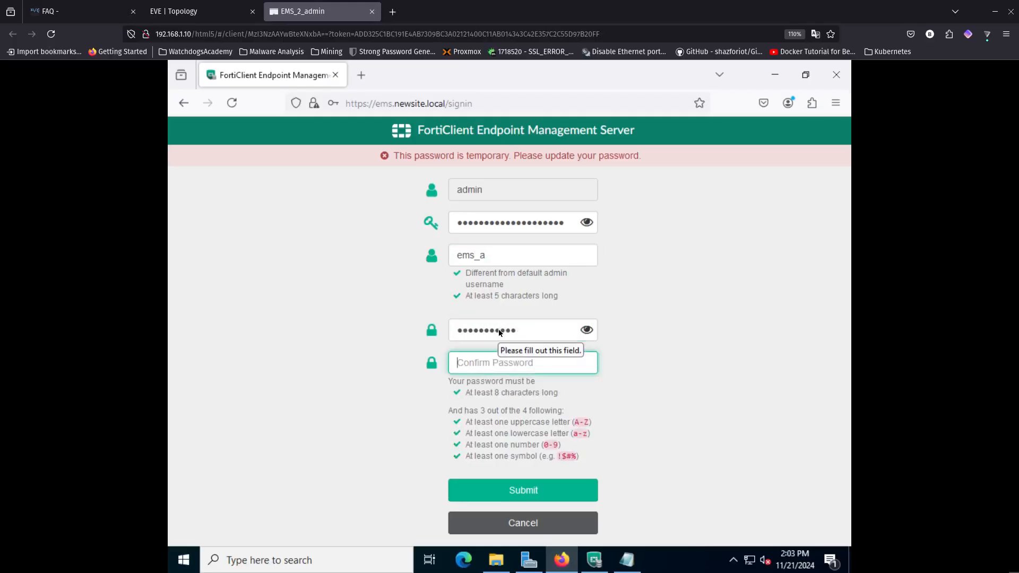
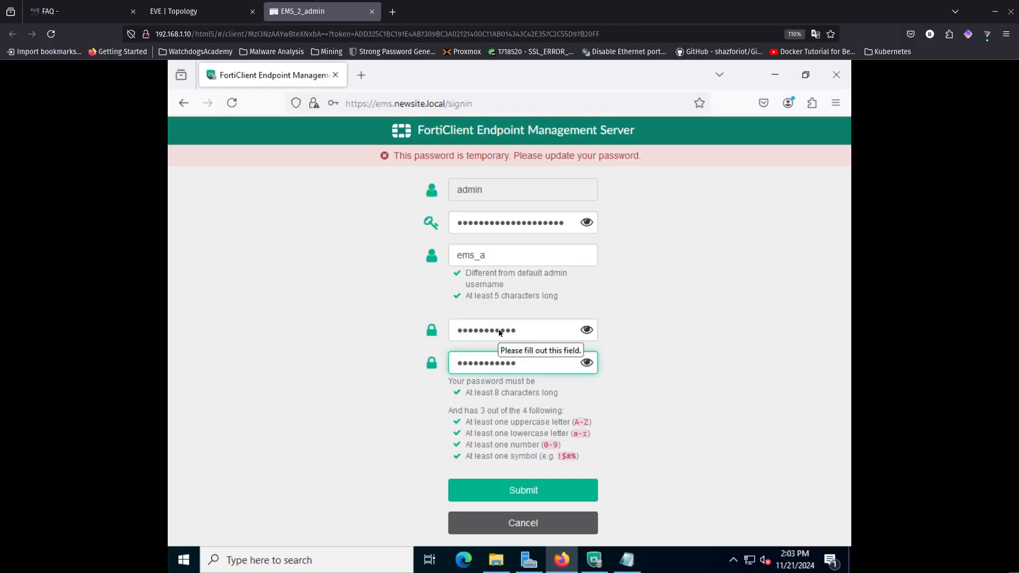
{"action": "key", "text": "Tab"}
{"action": "key", "text": "Tab"}
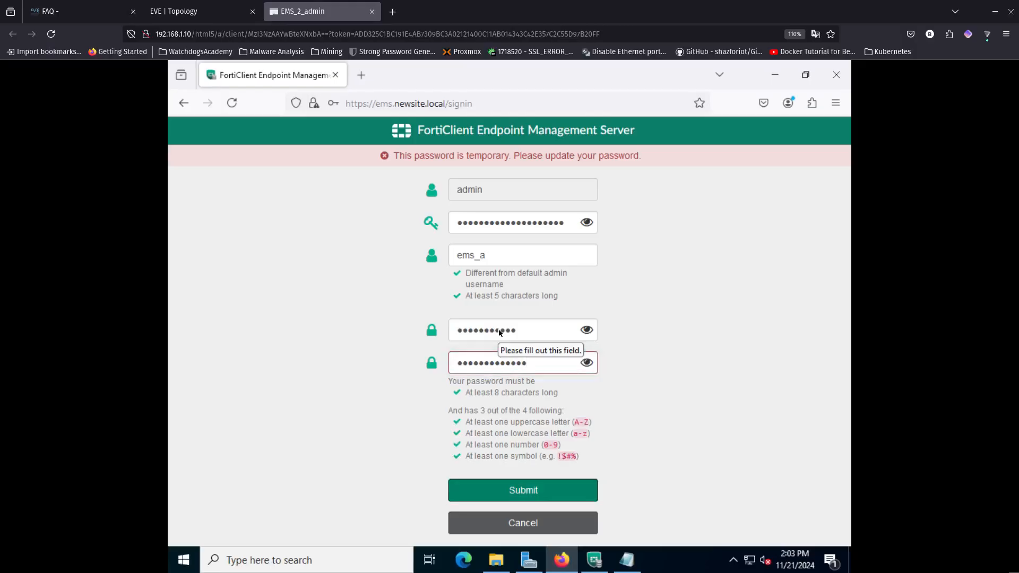
{"action": "left_click", "coordinate": [557, 335]}
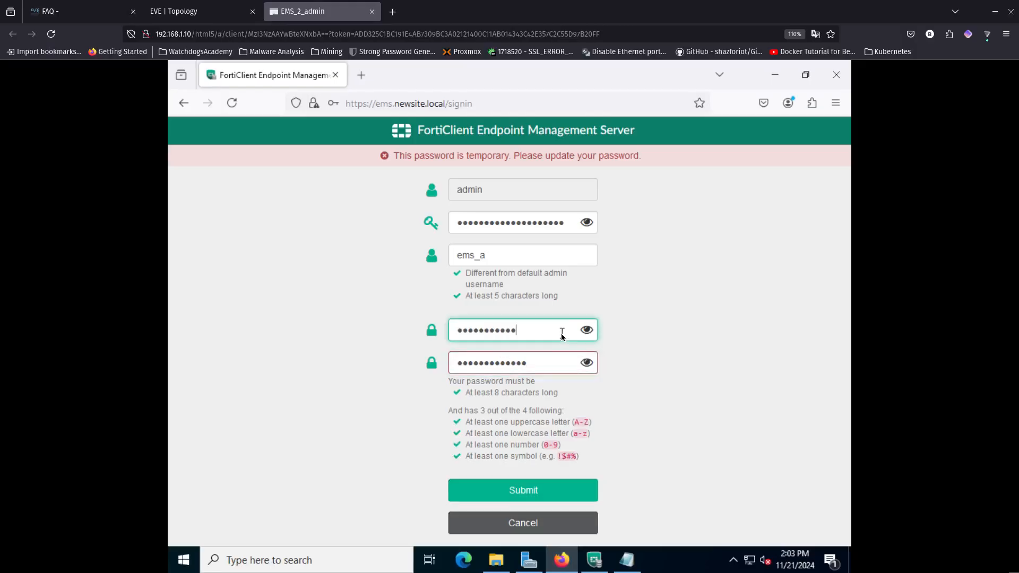
{"action": "left_click", "coordinate": [280, 318]}
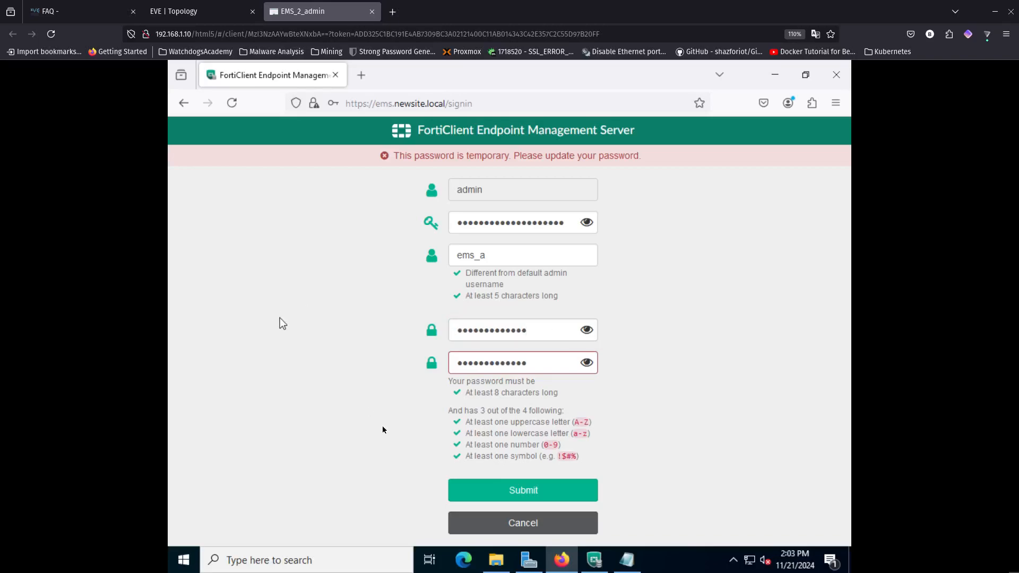
{"action": "left_click", "coordinate": [532, 492]}
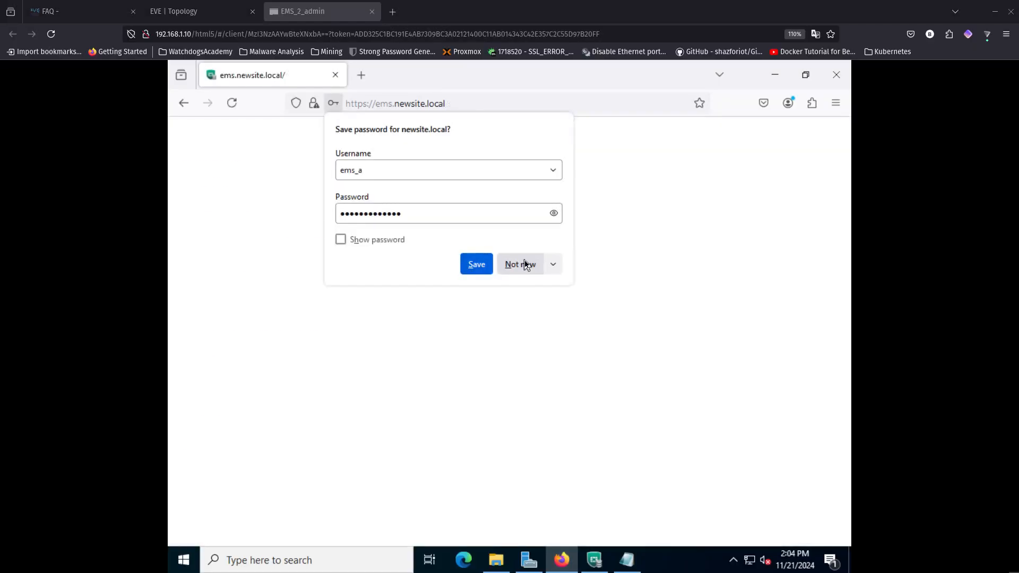
- Decline saving the login in the browser and dismiss the SSL certificate warning
{"action": "left_click", "coordinate": [525, 264]}
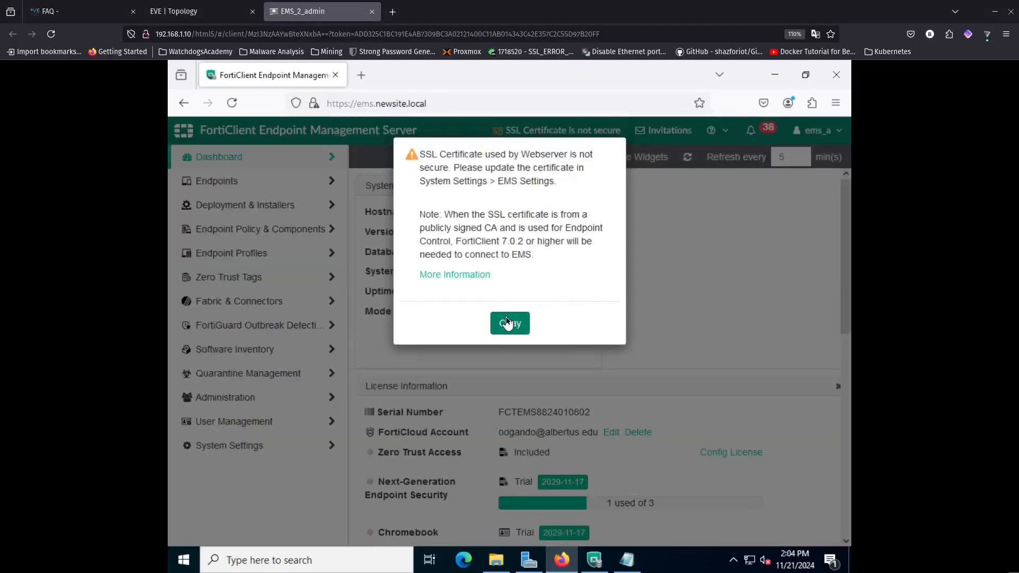
{"action": "left_click", "coordinate": [507, 322]}
- Open the Manage Deployment page under Deployment & Installers
{"action": "left_click", "coordinate": [812, 132]}
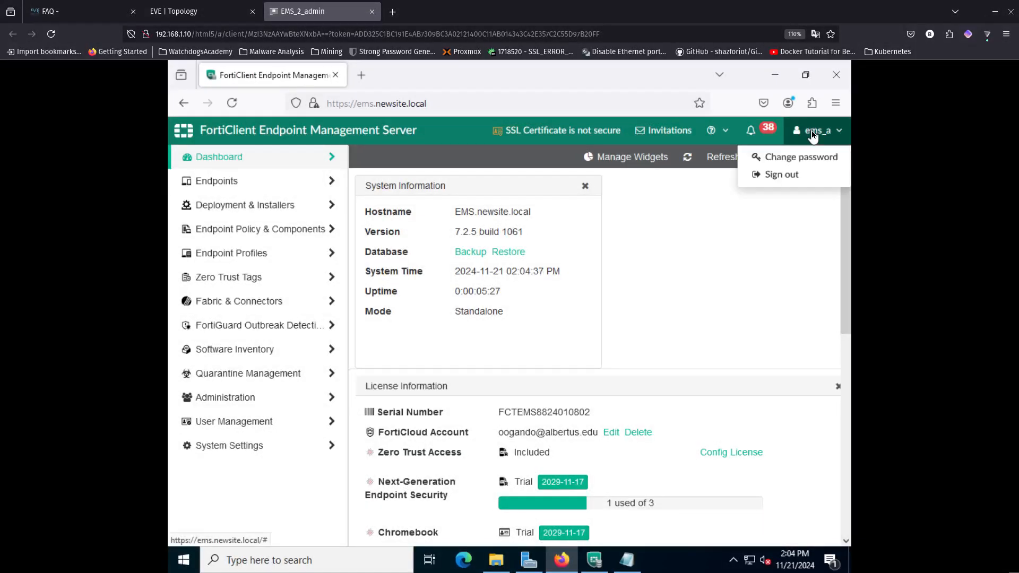
{"action": "left_click", "coordinate": [698, 268]}
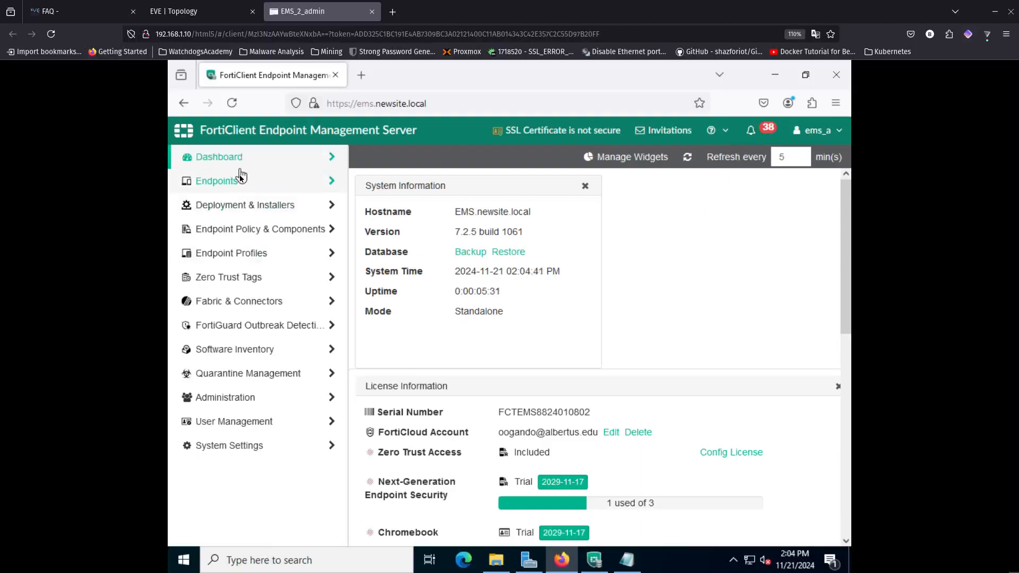
{"action": "left_click", "coordinate": [237, 205]}
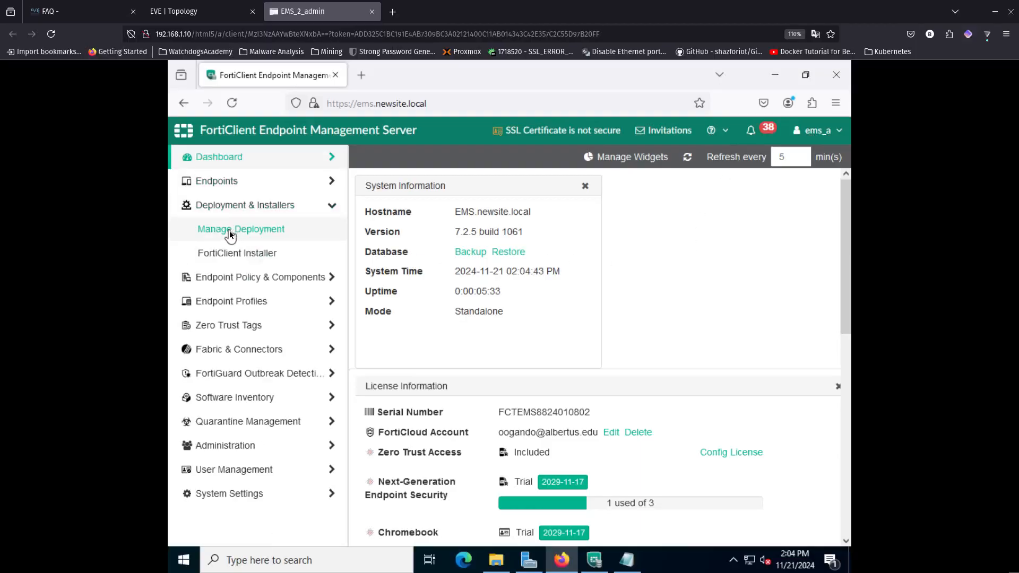
{"action": "left_click", "coordinate": [229, 234]}
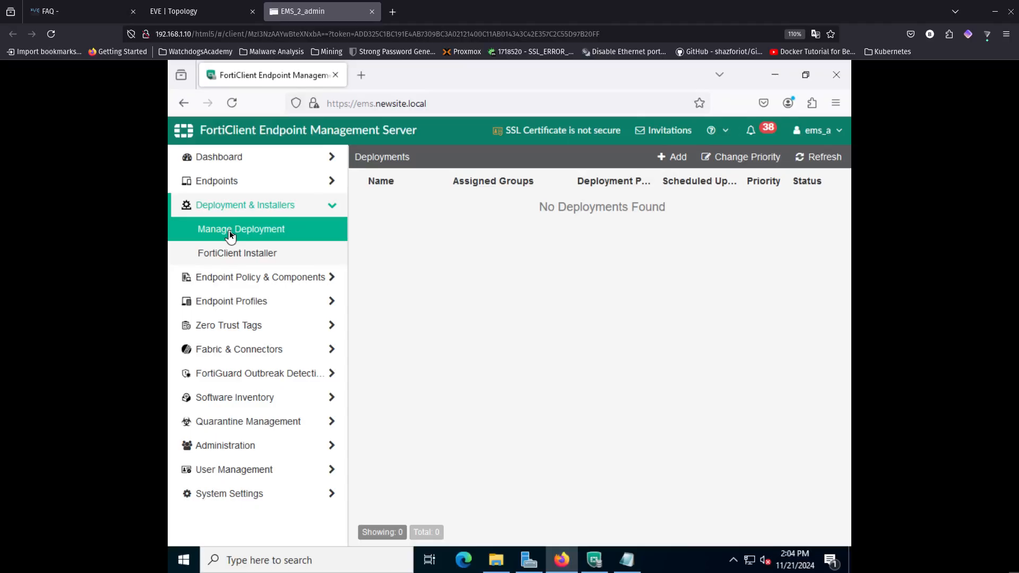
- Switch to File Explorer showing the FortiClientEMS program folder
{"action": "left_click", "coordinate": [496, 560]}
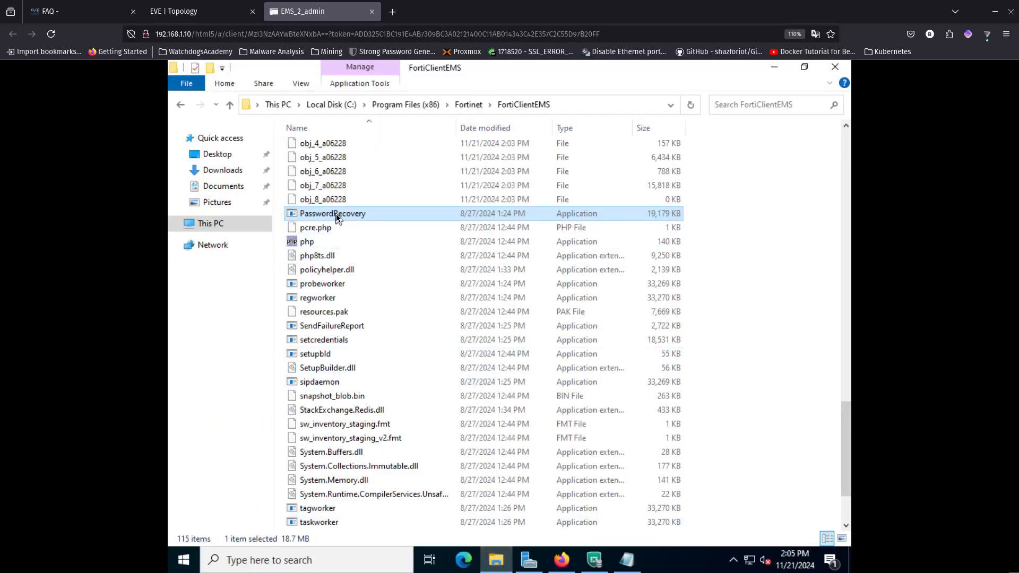